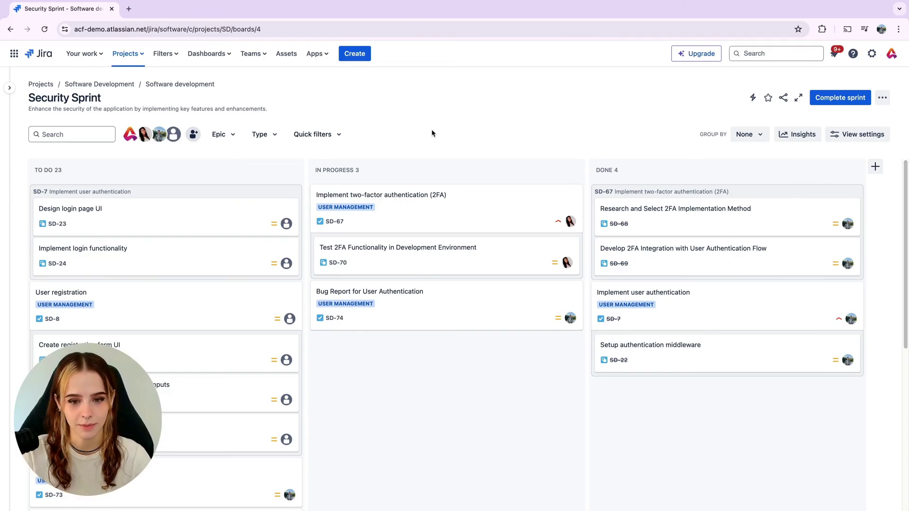
Go to the Custom fields list in Jira's issue settings
click(872, 53)
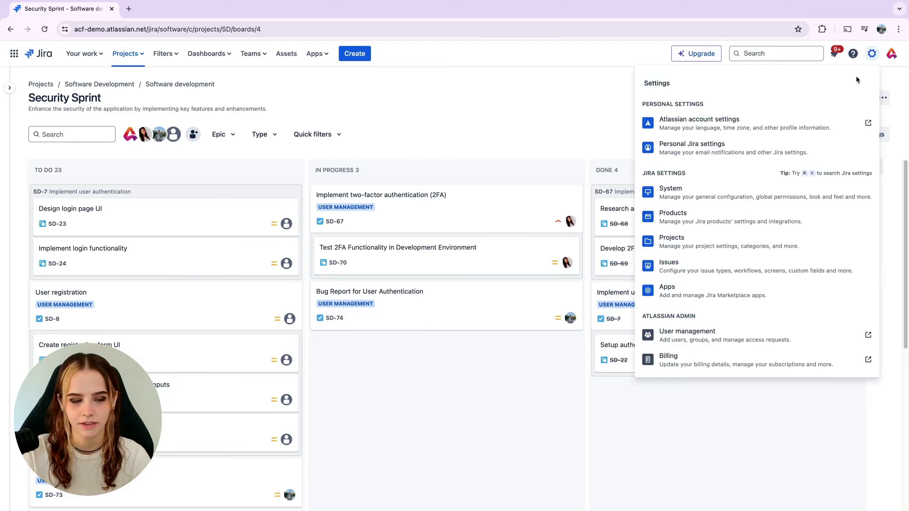
click(820, 264)
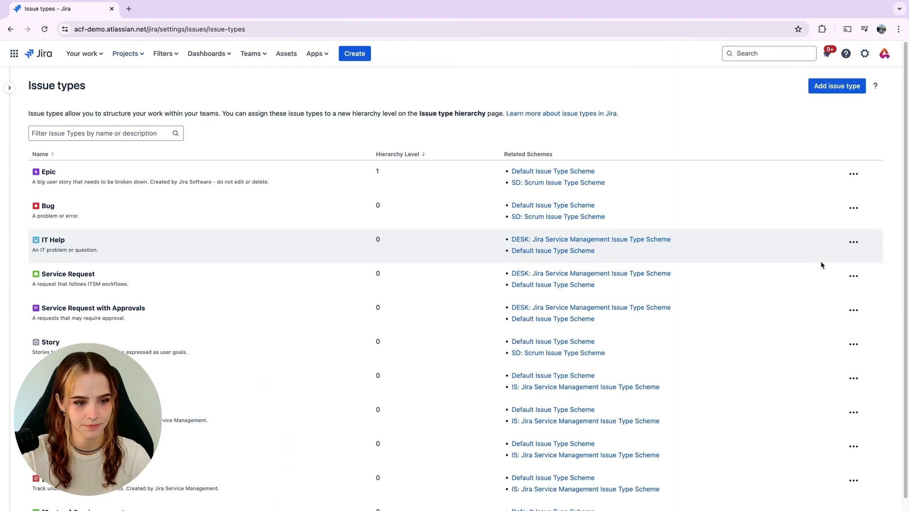
click(9, 88)
scroll(64, 270, down, 3)
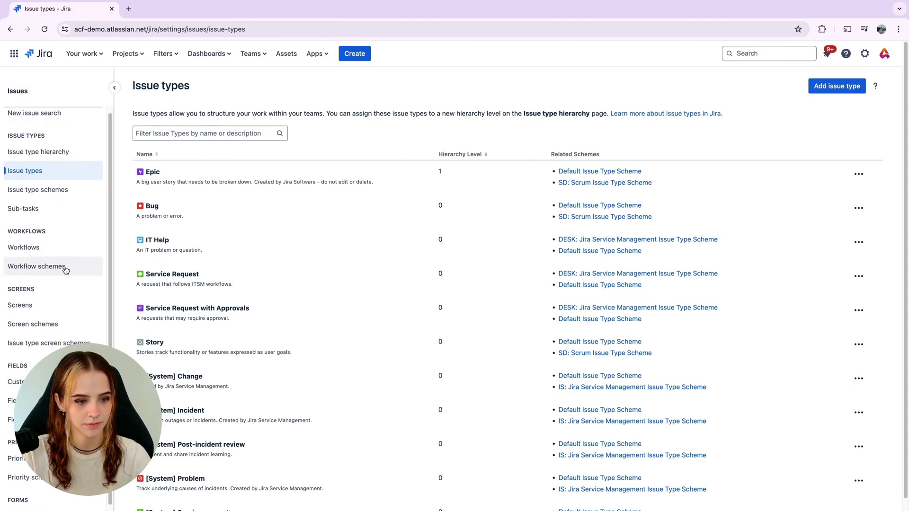
click(63, 299)
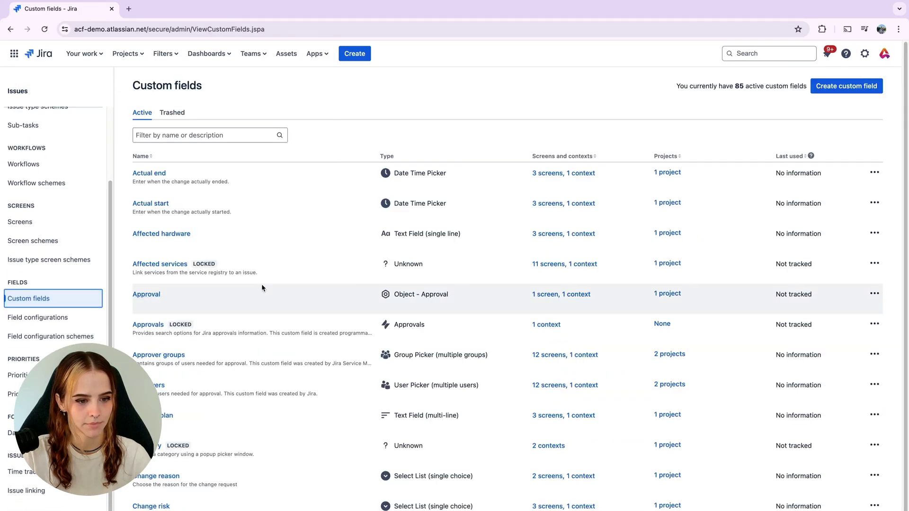
Create a Select List (cascading) field 'Issue category' on the SD: Scrum Default Issue Screen
click(815, 92)
scroll(521, 284, down, 5)
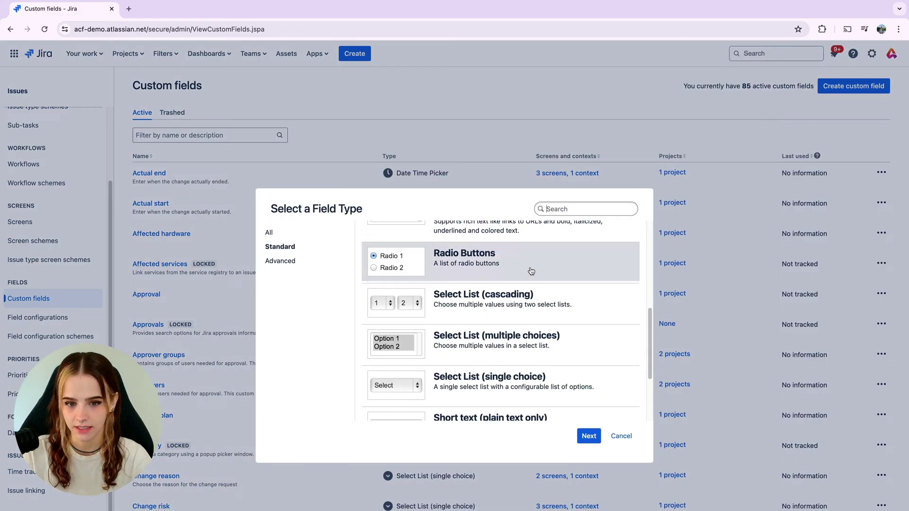
click(589, 436)
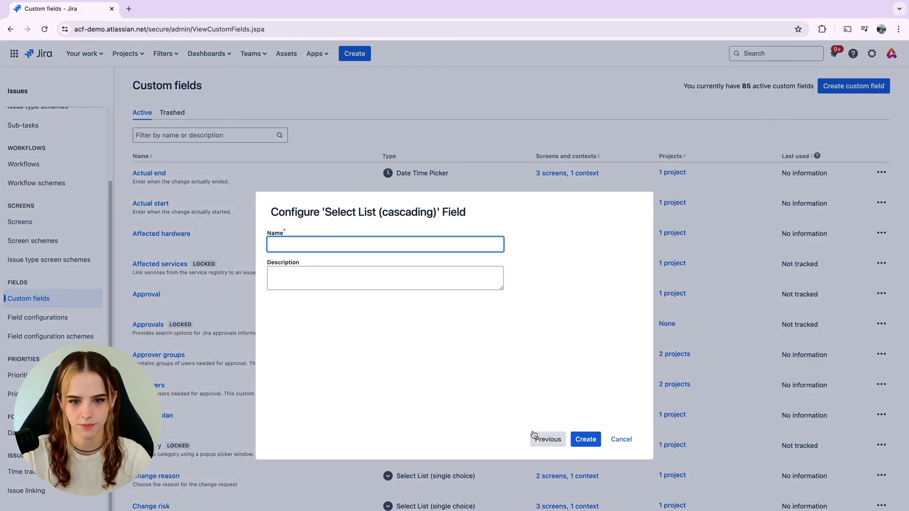
text(Issue ca)
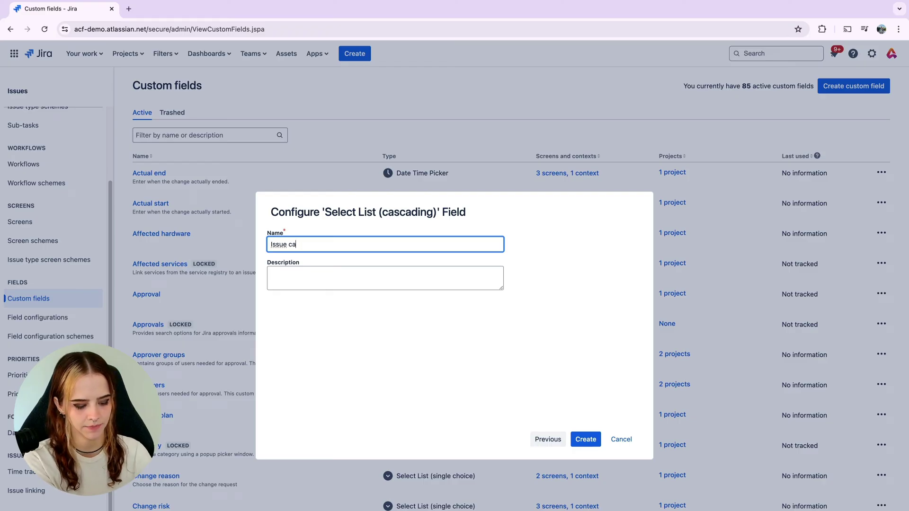
text(tegory)
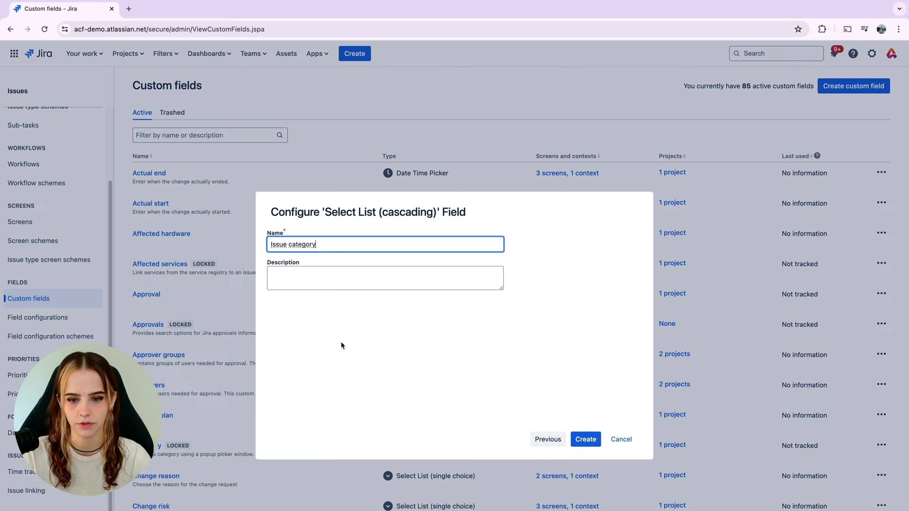
click(585, 439)
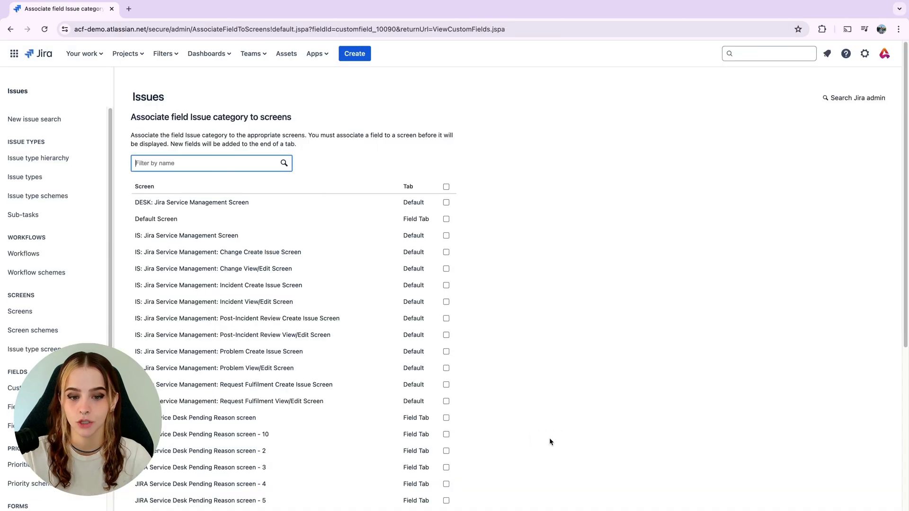
scroll(550, 440, down, 15)
click(446, 361)
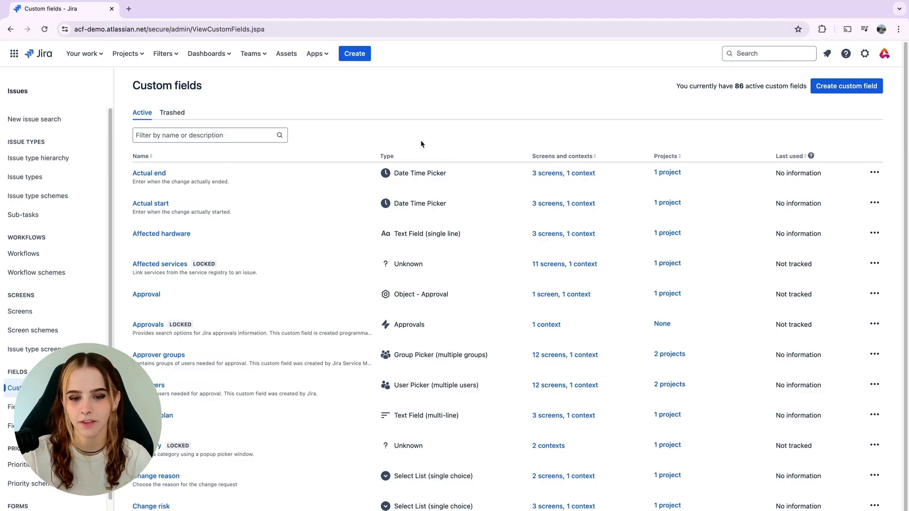
Filter custom fields by 'category' and open Issue category's contexts and default value
click(259, 133)
text(category)
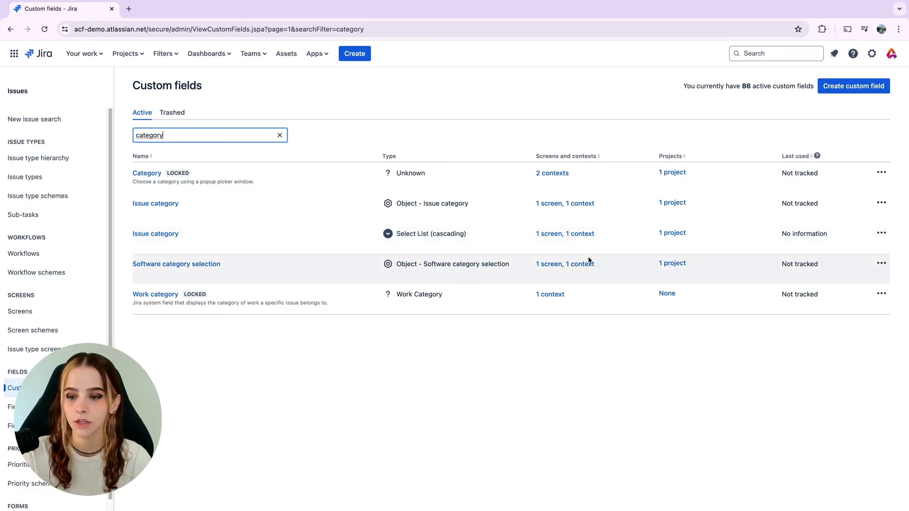
click(880, 237)
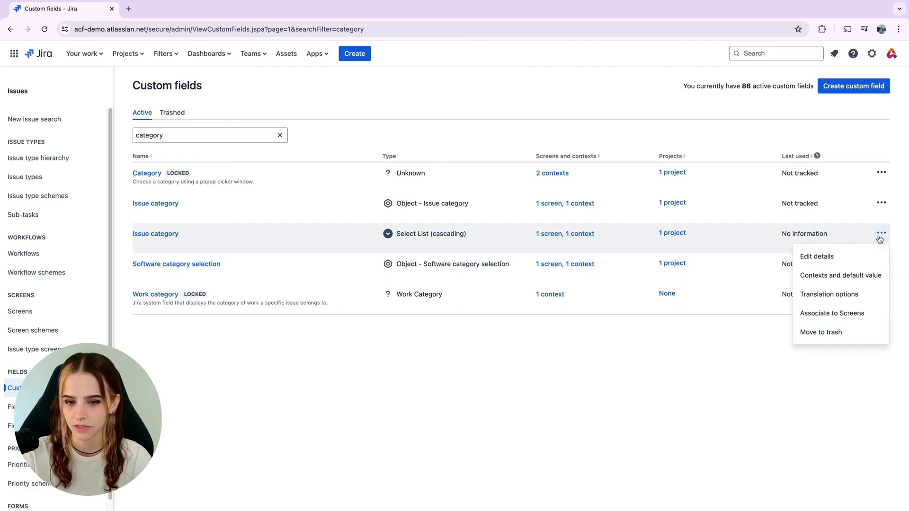
click(852, 279)
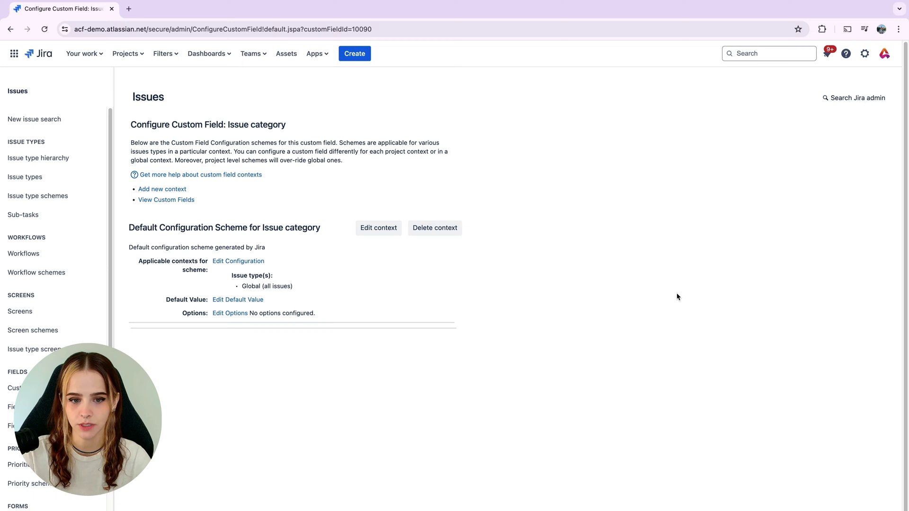
Add Frontend, Backend and Database as Issue category's top-level options
click(232, 315)
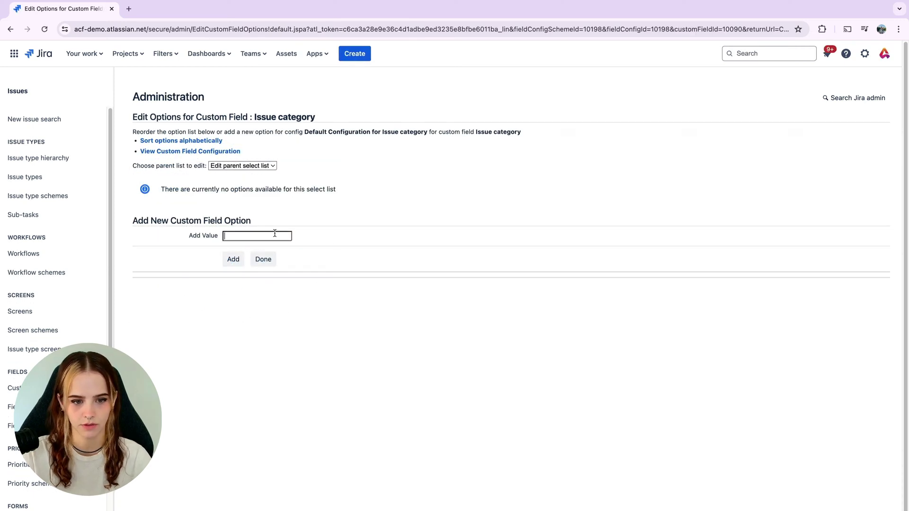
text(Frontend)
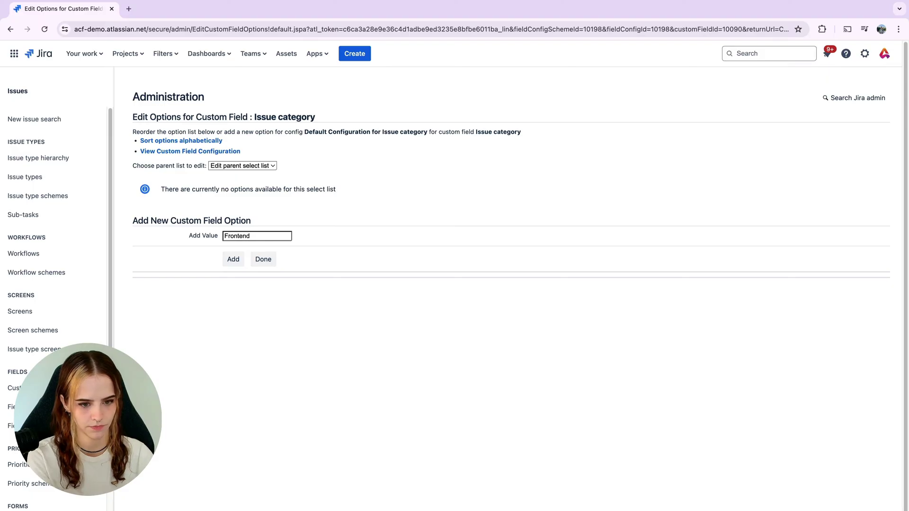
click(237, 260)
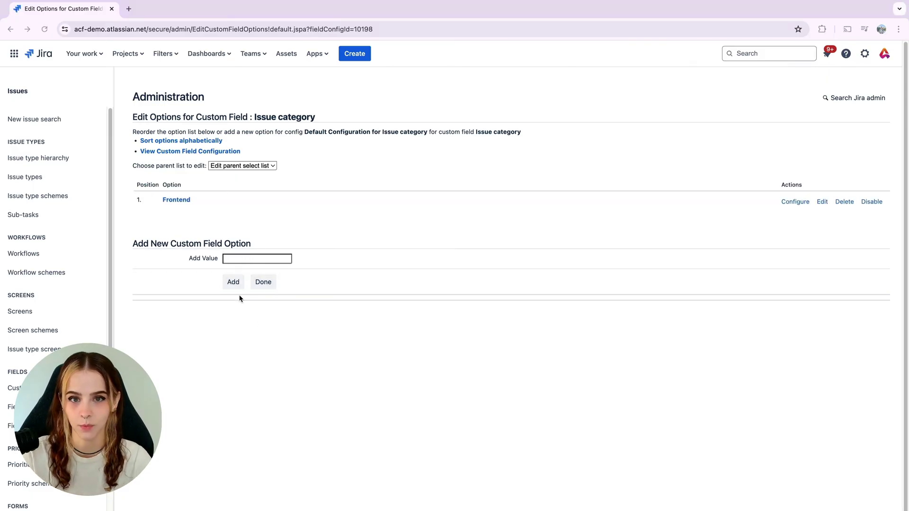
text(BackendDatabase)
click(233, 306)
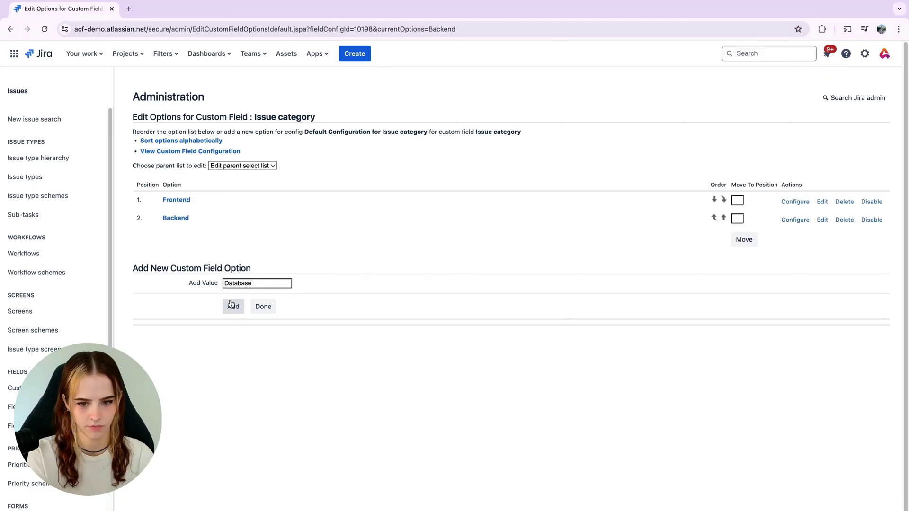
Give Frontend the sub-options Login page and User dashboard
click(803, 203)
text(Login page)
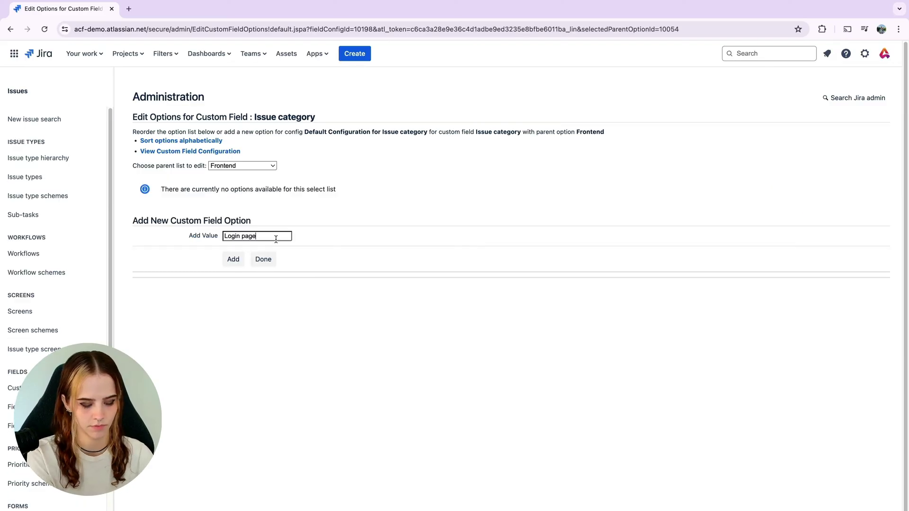
key(Return)
text(User dashboard)
key(Return)
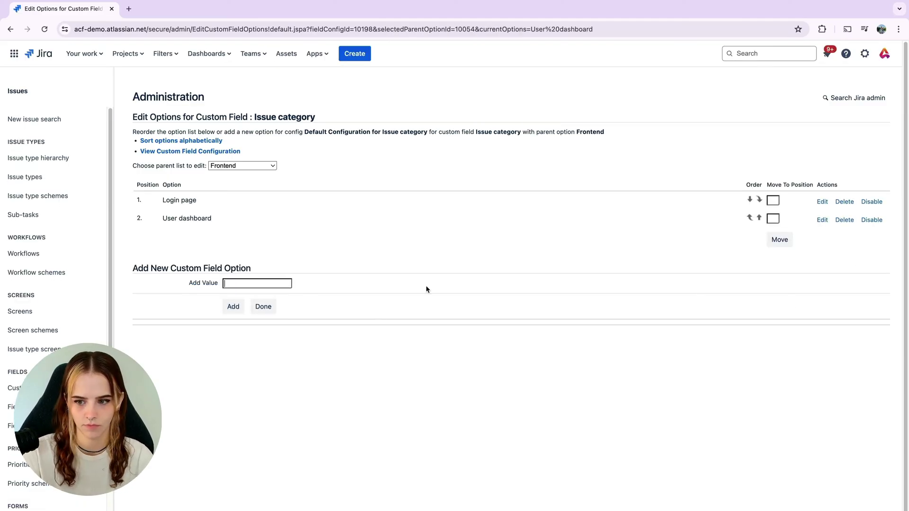
click(263, 306)
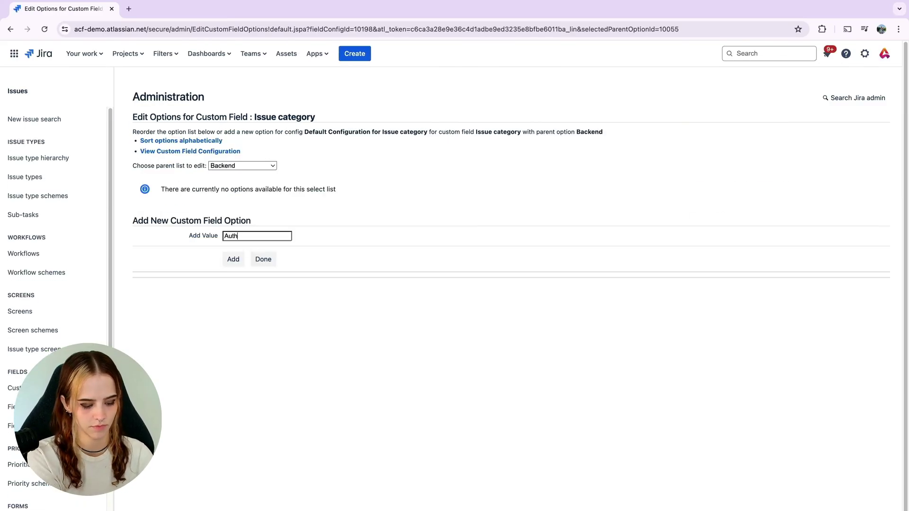
Add Authentication service and API gateway under Backend, User records and Session management under Database
text(entication service)
key(Return)
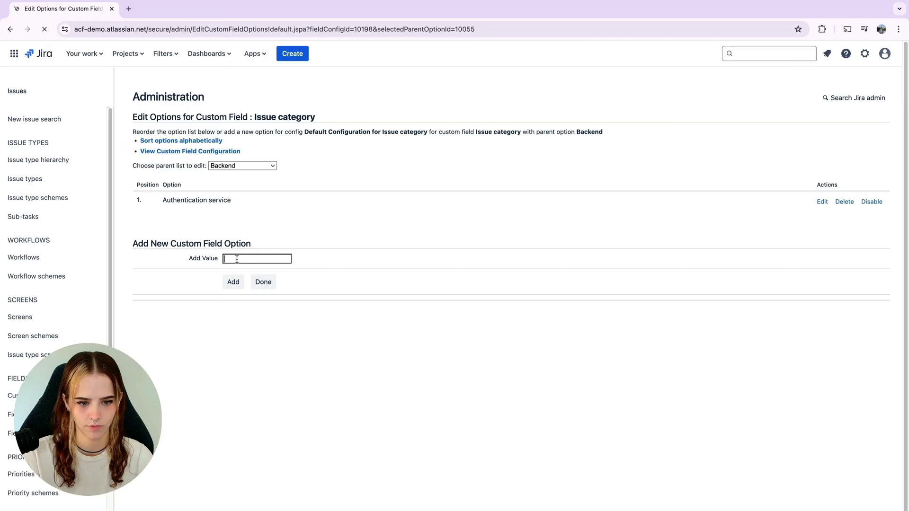
text(API gateway)
click(231, 280)
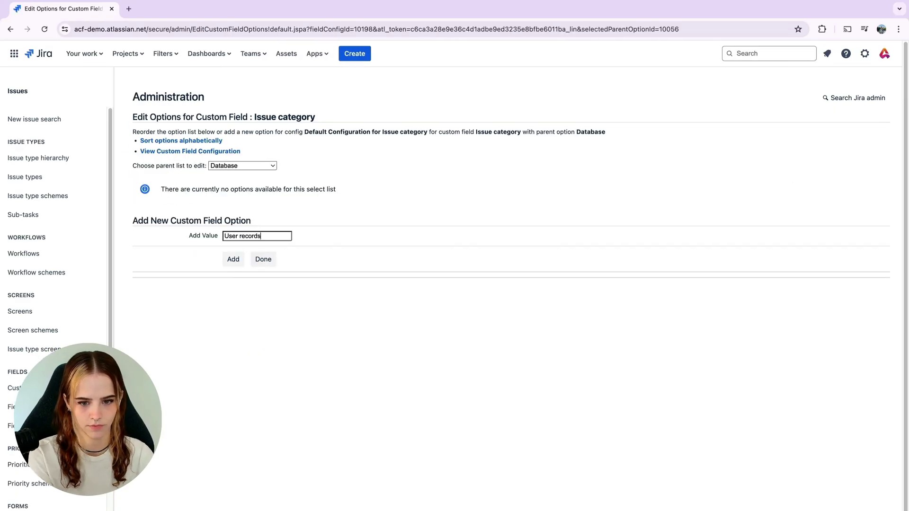
key(Return)
text(Session management)
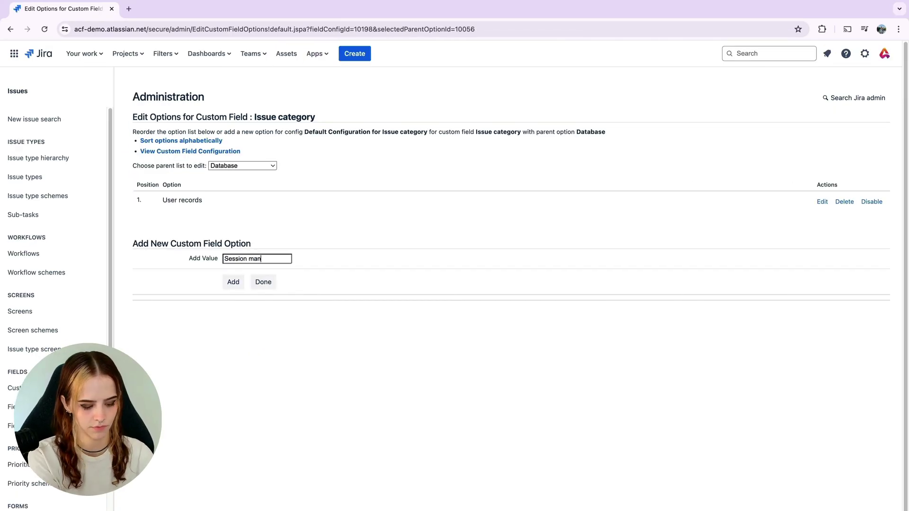
key(Return)
click(264, 307)
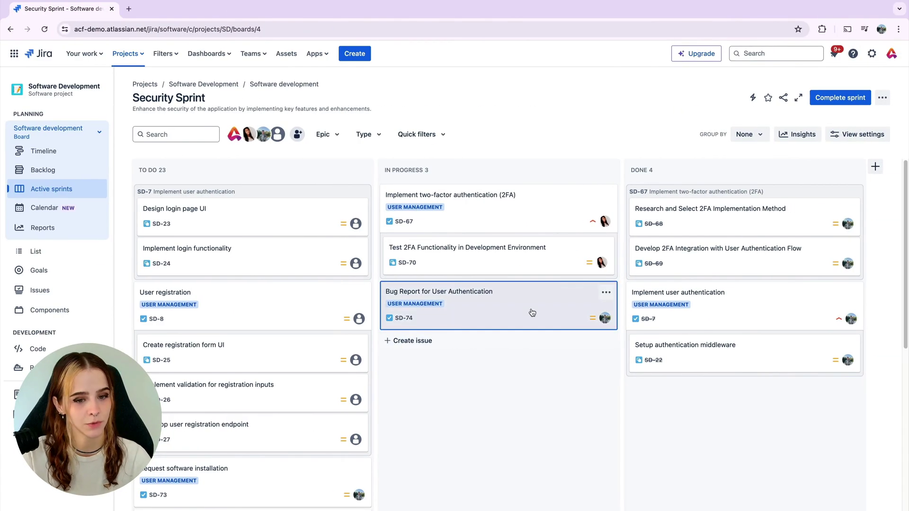
Set SD-74's Issue category to Backend - Authentication service and save it
click(532, 312)
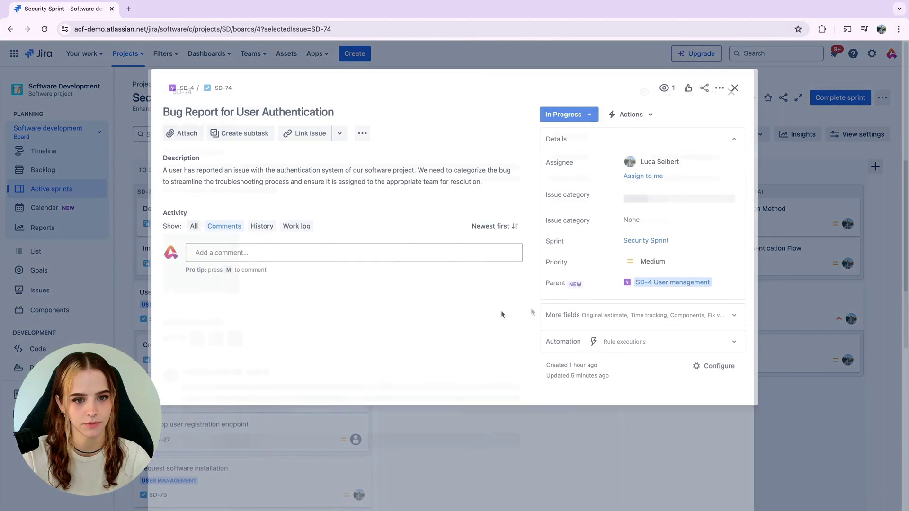
click(668, 222)
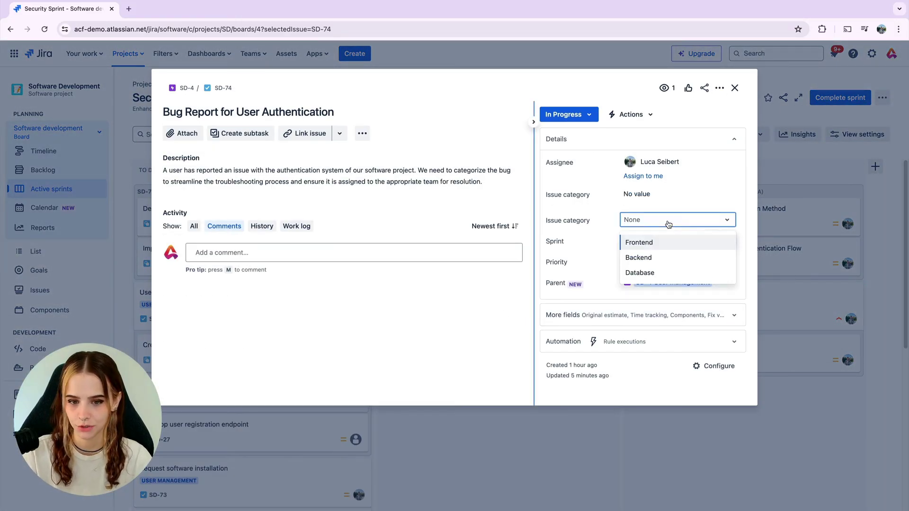
click(665, 259)
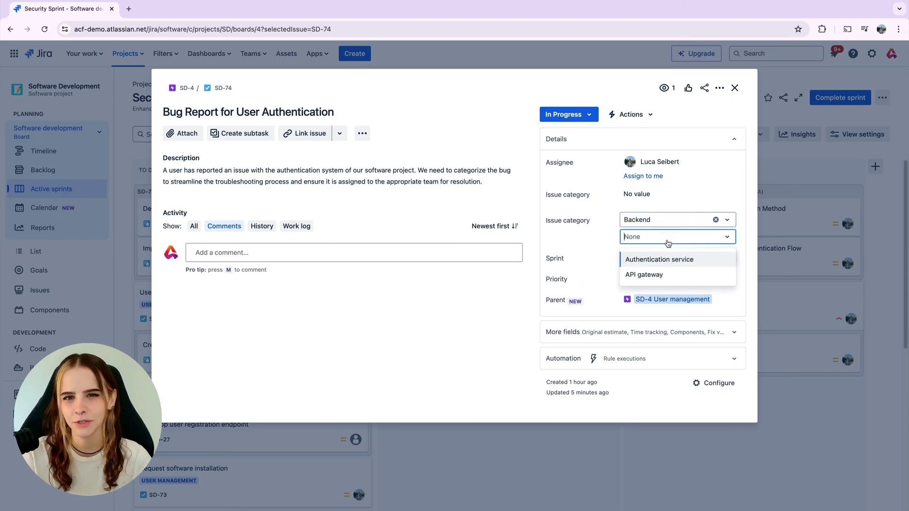
click(666, 266)
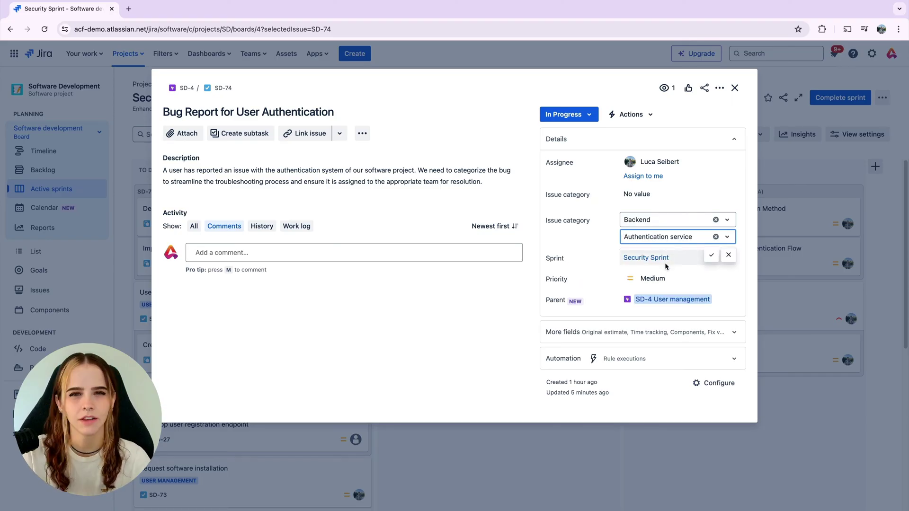
click(710, 256)
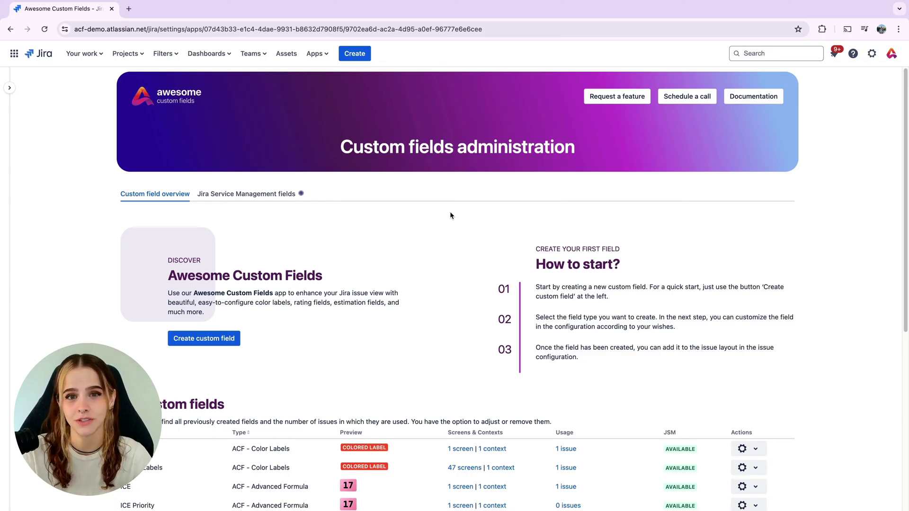
Start a Cascading Select field named 'Issue category' and advance to its options step
click(229, 337)
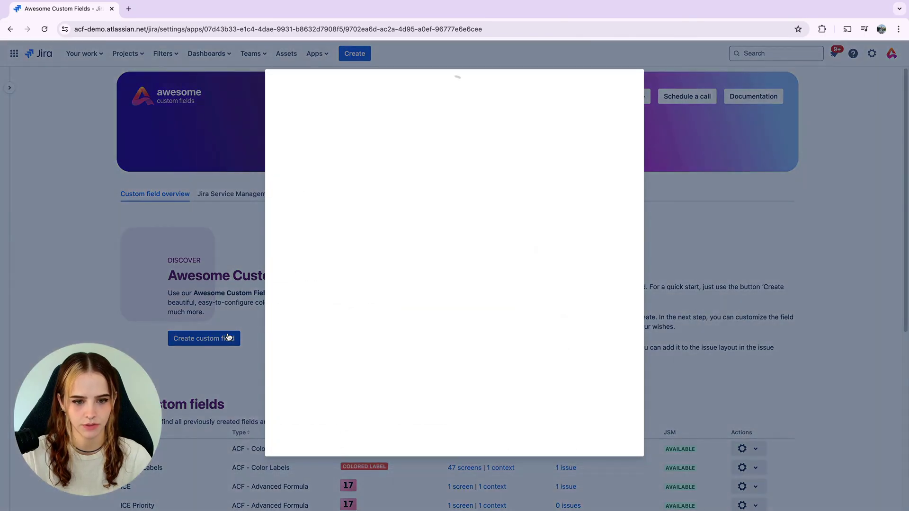
click(434, 216)
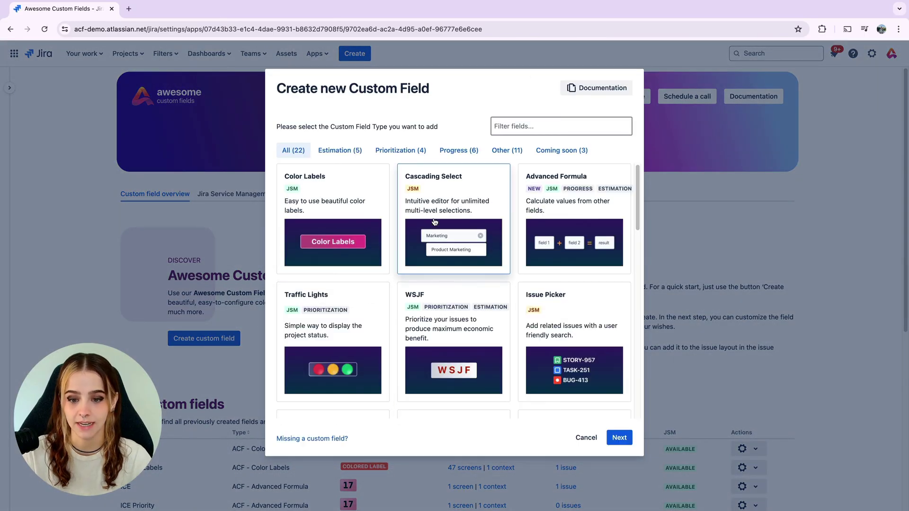
click(626, 436)
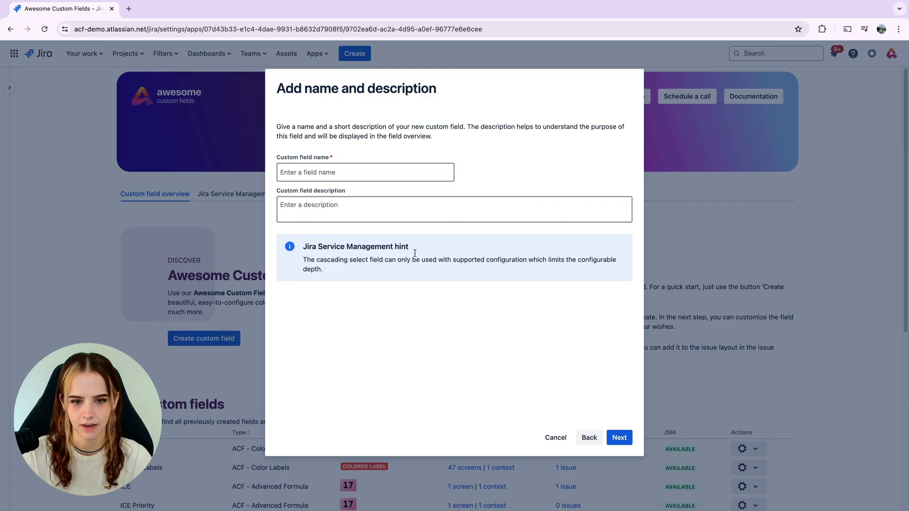
text(Issue category)
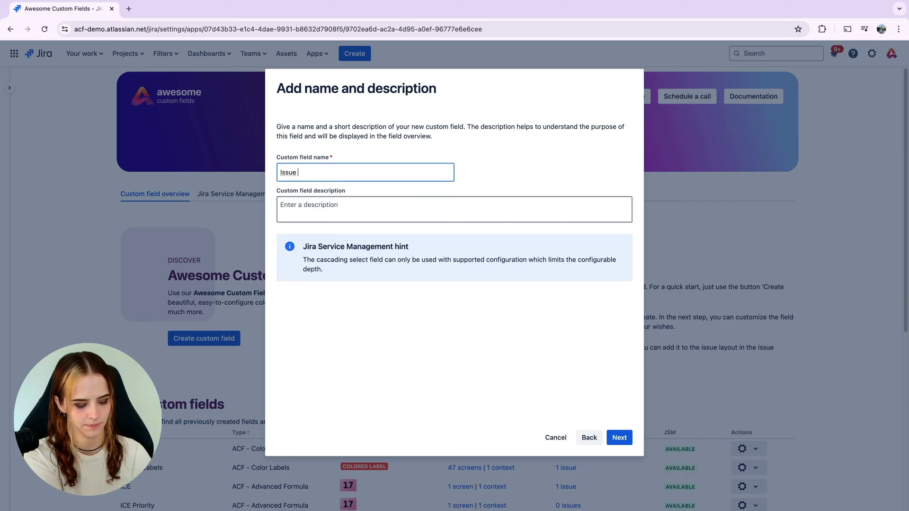
click(616, 438)
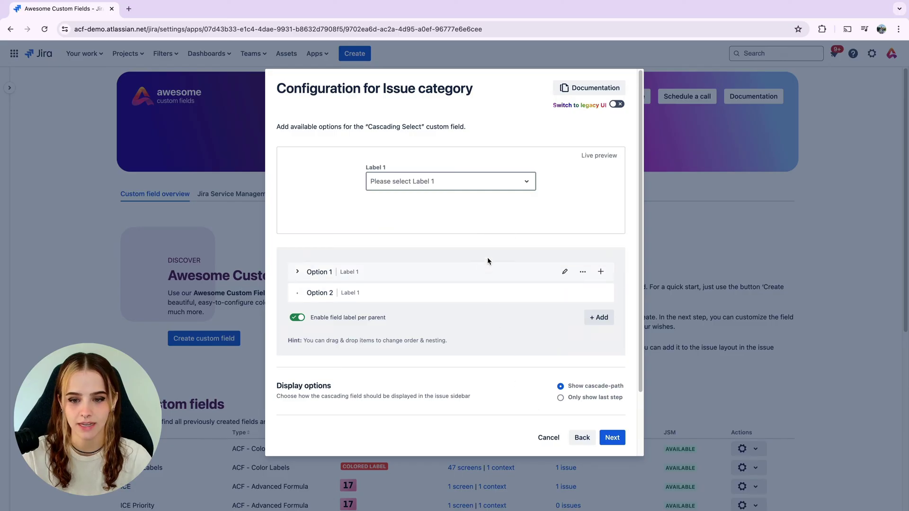
Rename Option 1 to Frontend
click(565, 271)
triple_click(545, 272)
text(Frontend)
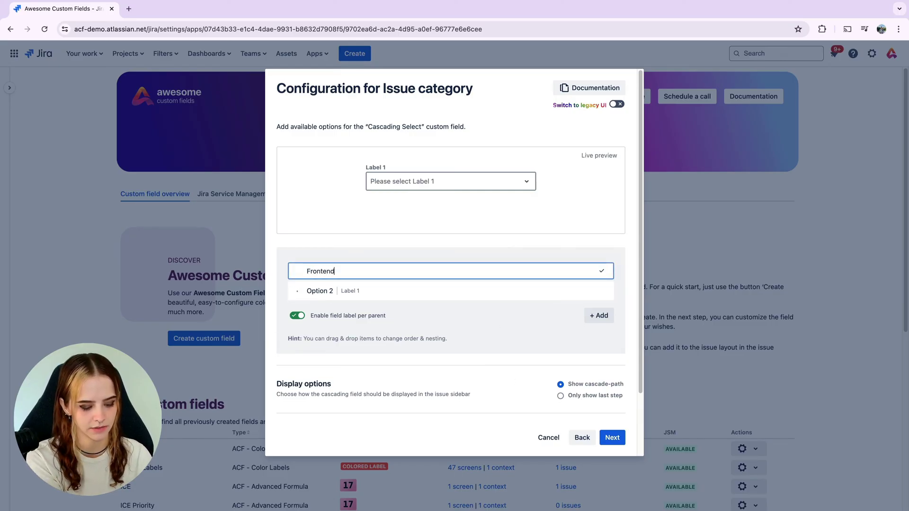
click(602, 271)
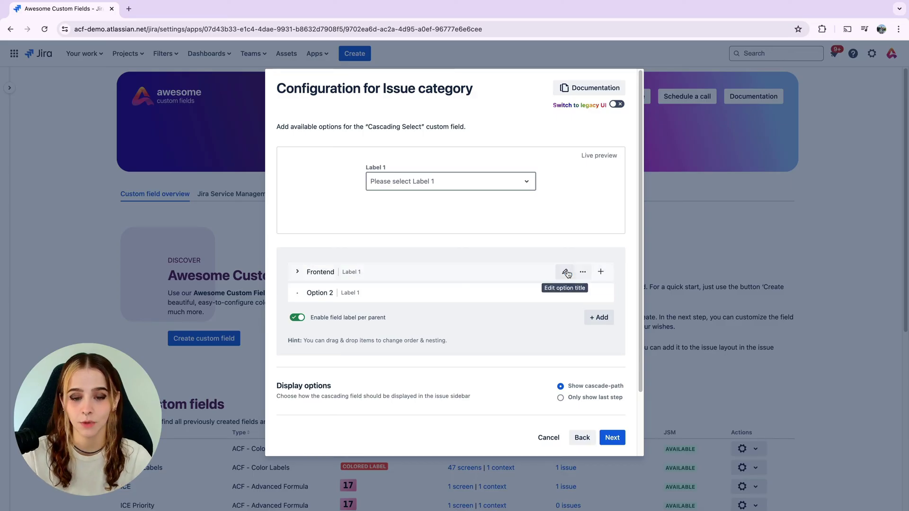
Change the top level's label to 'Issue category'
click(579, 273)
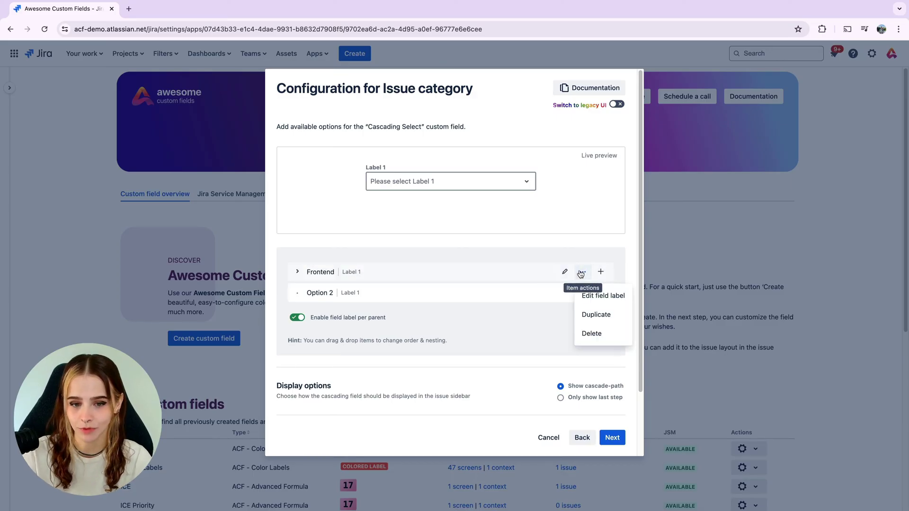
click(584, 296)
drag(397, 139, 379, 140)
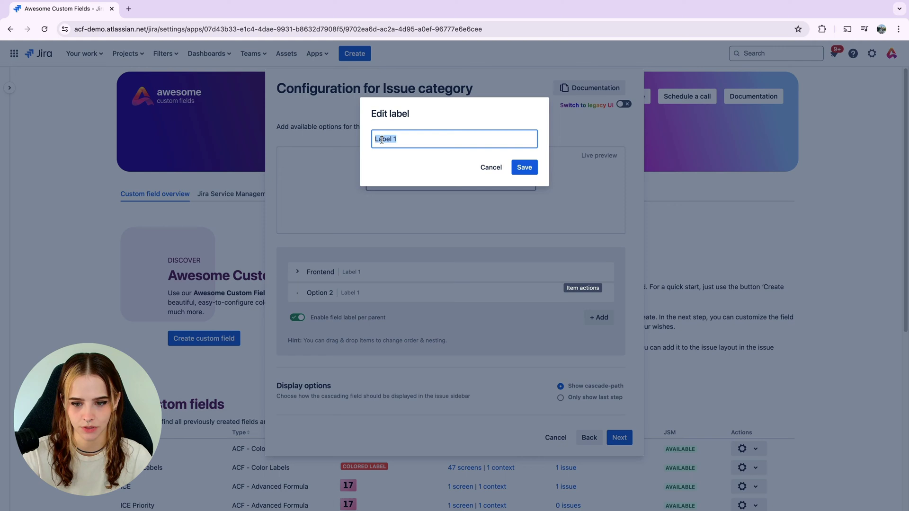
key(BackSpace)
text(Issue category)
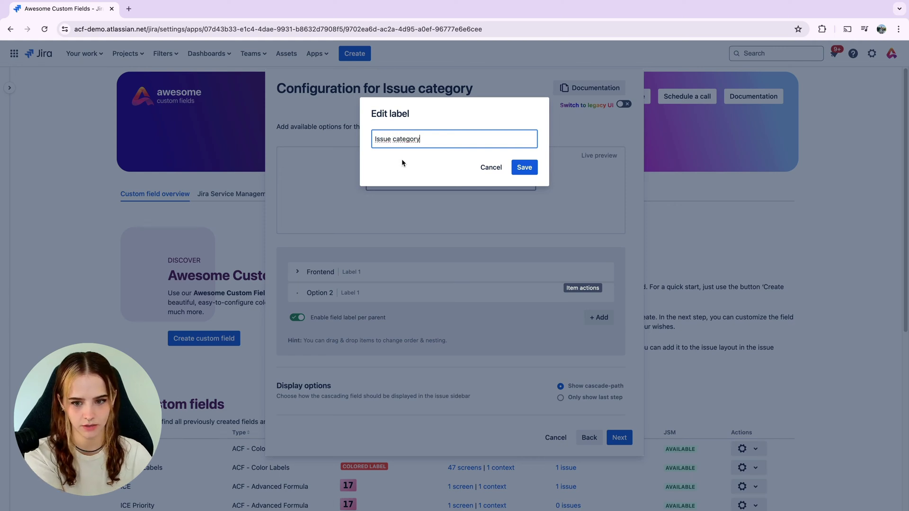
click(524, 167)
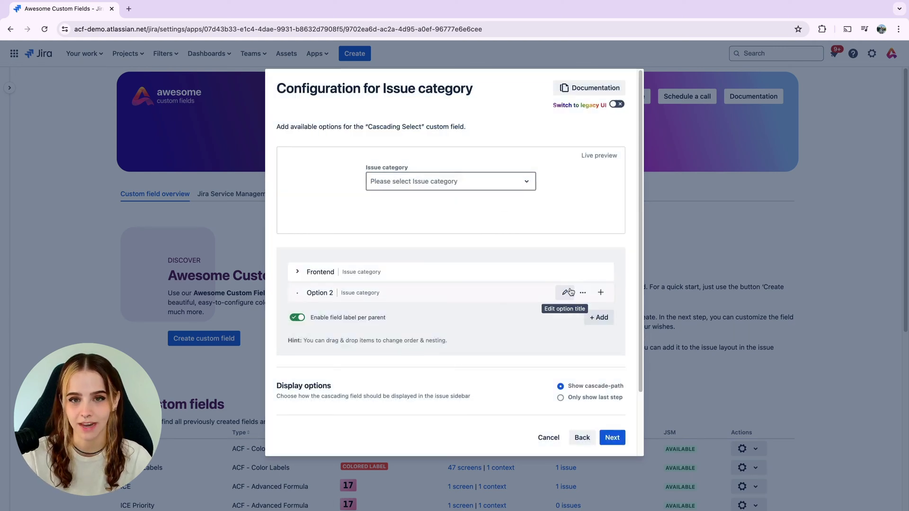
Add child options Login page and User dashboard under Frontend
click(599, 275)
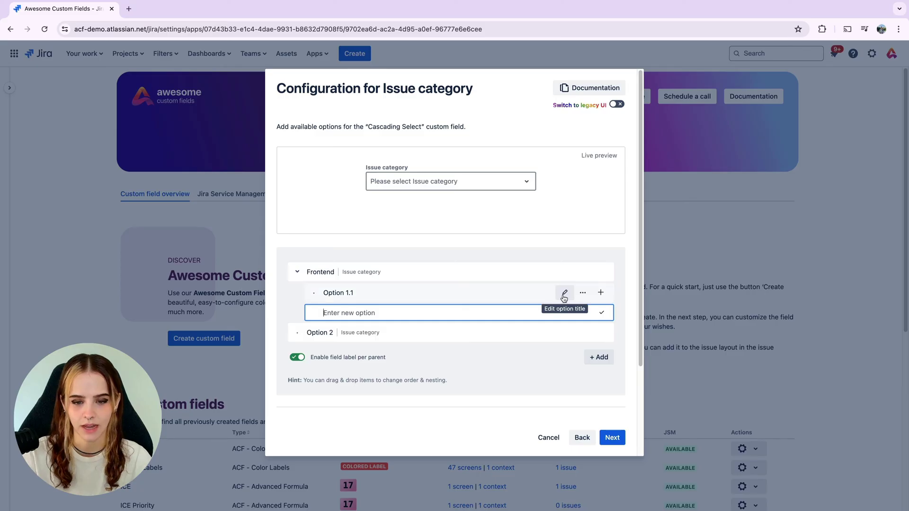
click(564, 292)
triple_click(497, 290)
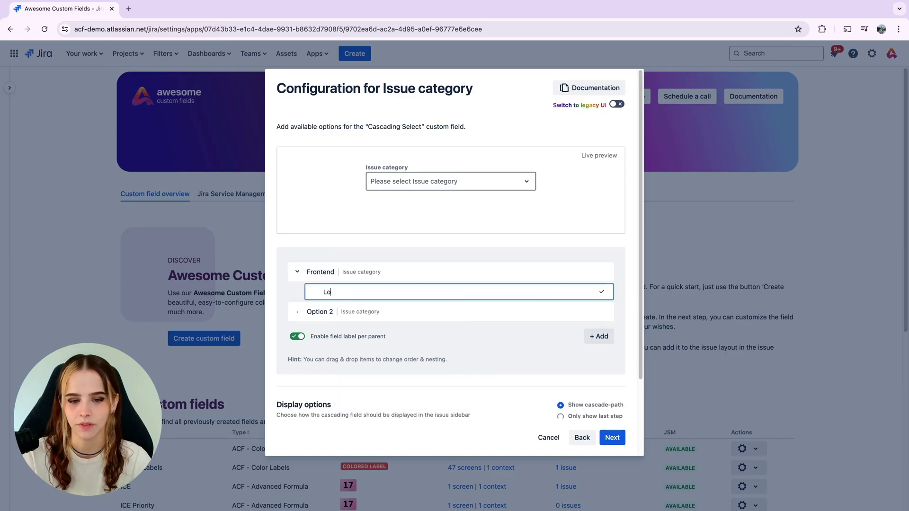
text(gin page)
click(602, 292)
click(602, 293)
text(User dashboard)
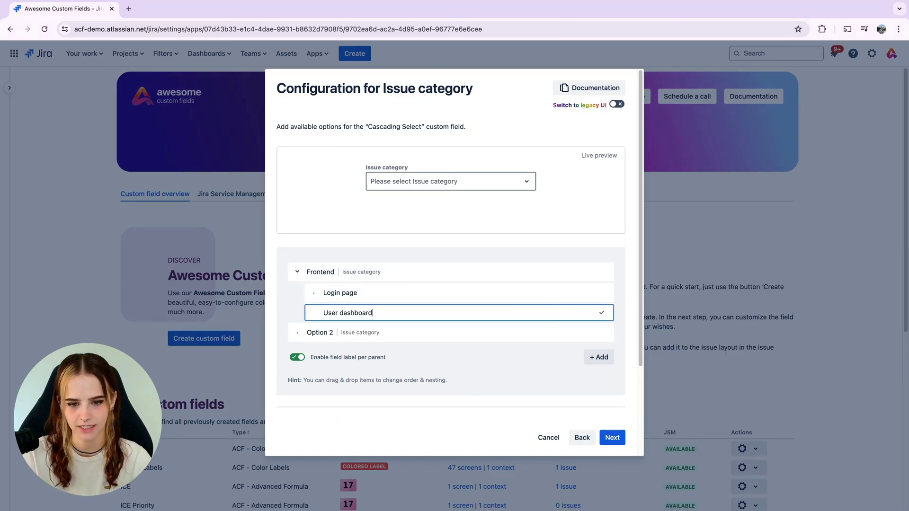
click(601, 312)
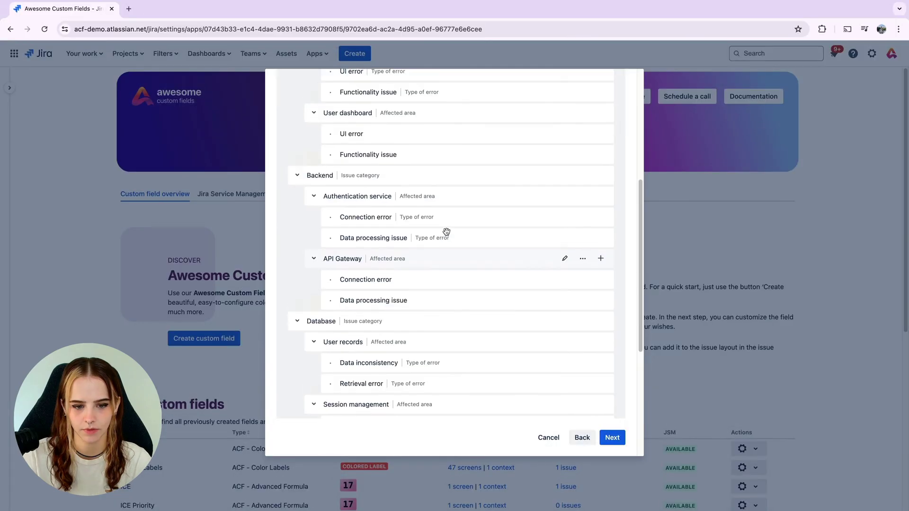
Switch on Required selection for Issue category and continue to screen selection
scroll(446, 233, up, 3)
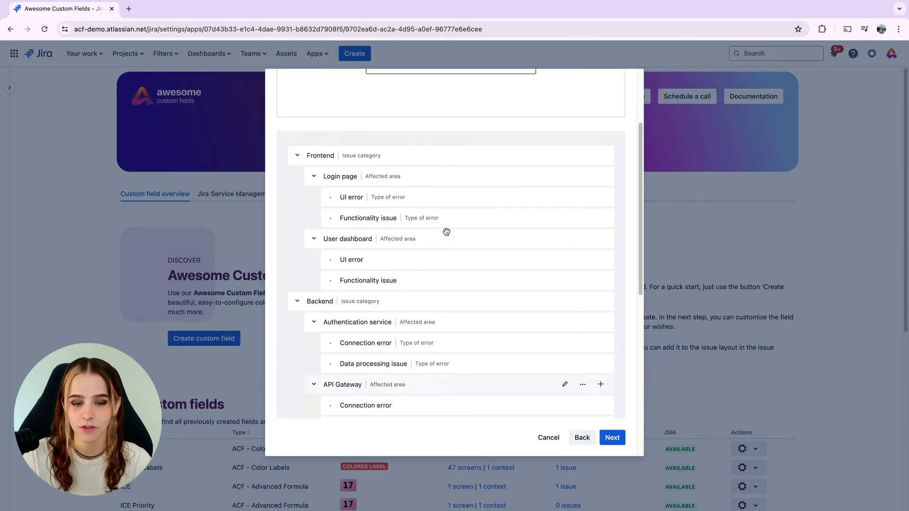
scroll(446, 232, up, 3)
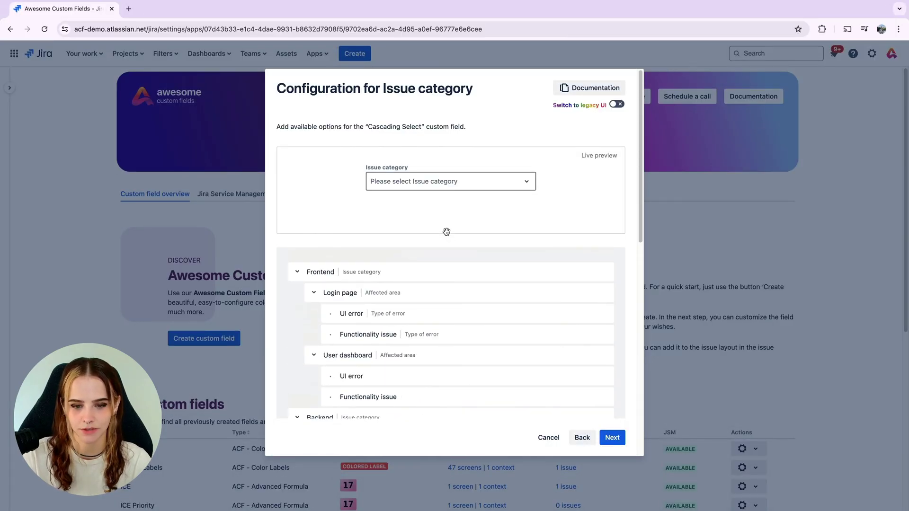
scroll(443, 235, down, 10)
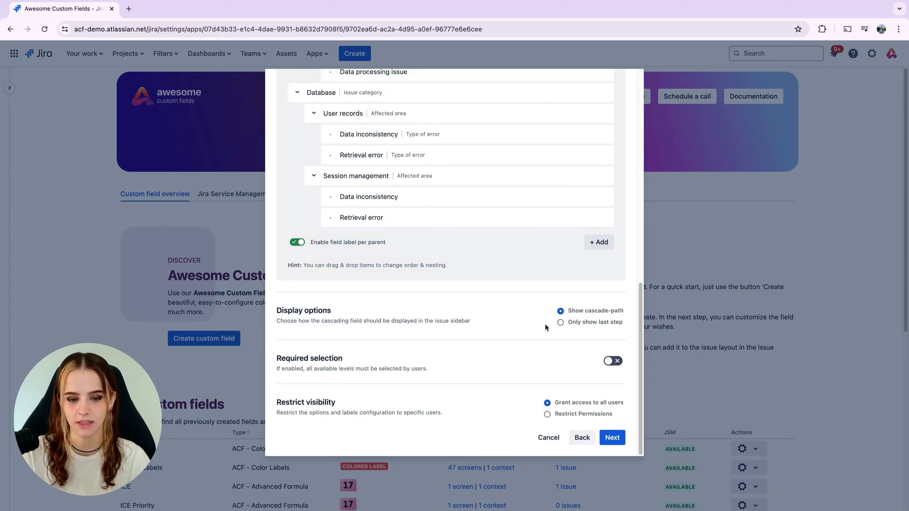
click(609, 363)
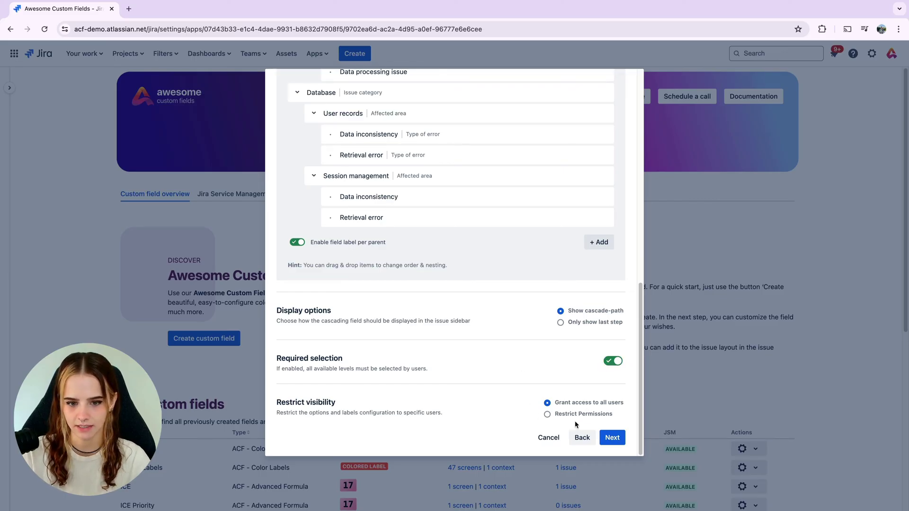
click(608, 436)
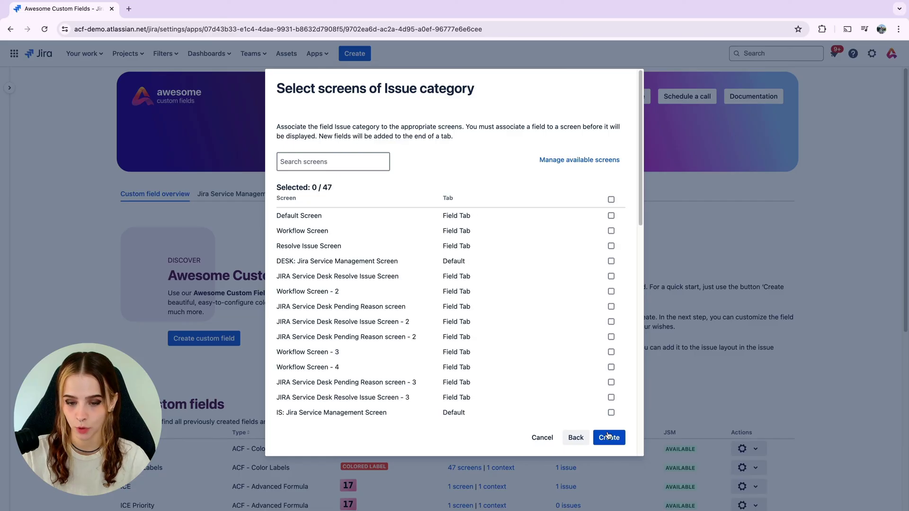
Assign Issue category to SD: Scrum Default Issue Screen and create the field
scroll(406, 278, down, 1)
scroll(406, 277, down, 10)
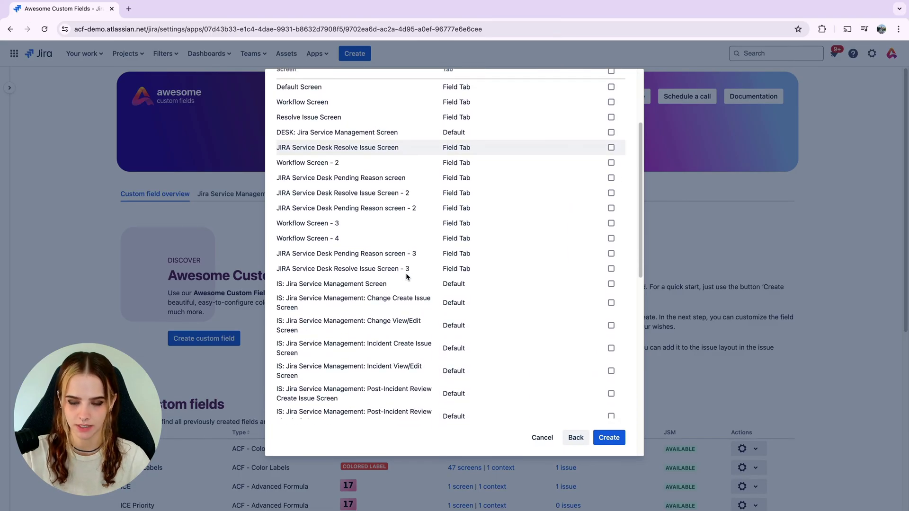
click(611, 410)
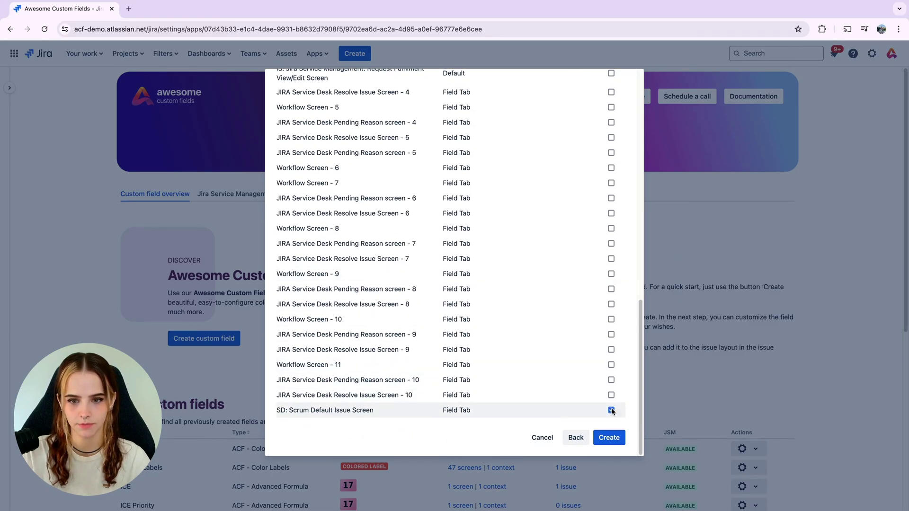
click(608, 437)
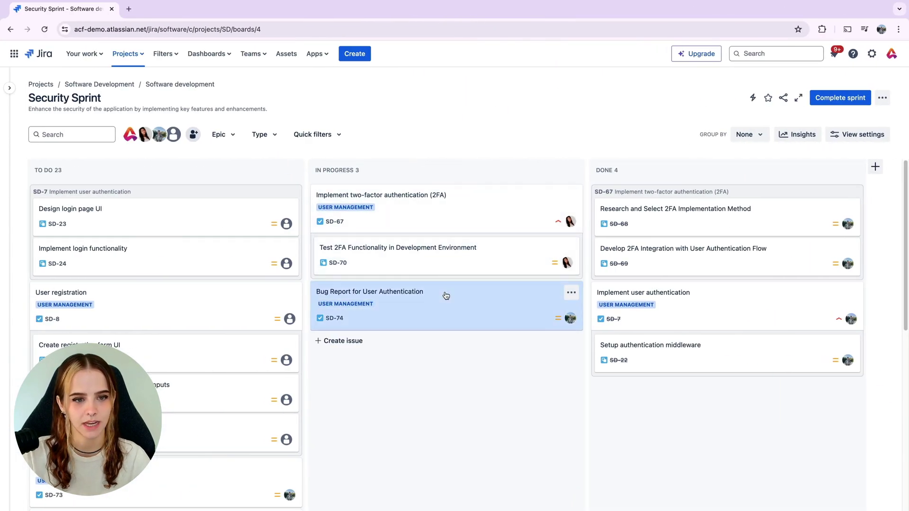
On SD-74, set Issue category to Backend > Authentication service > Data processing issue and confirm
click(446, 296)
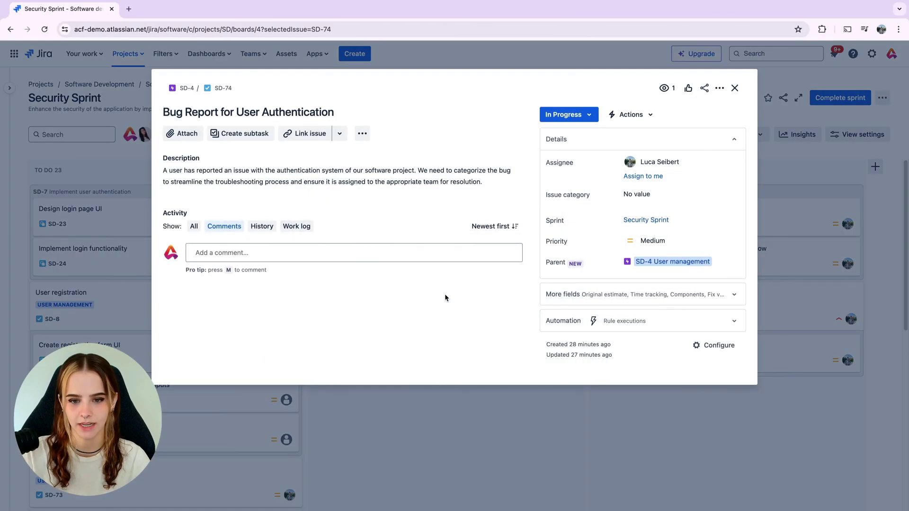
click(636, 195)
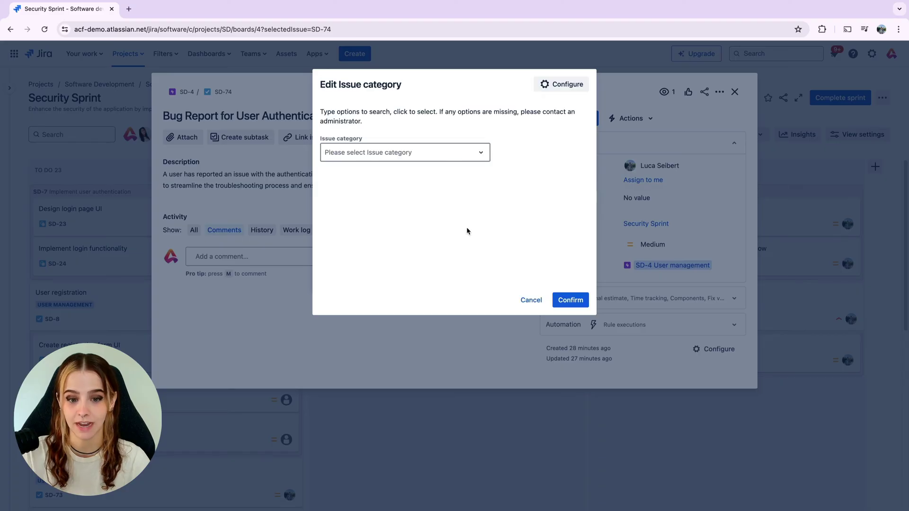
click(426, 154)
click(418, 190)
click(418, 193)
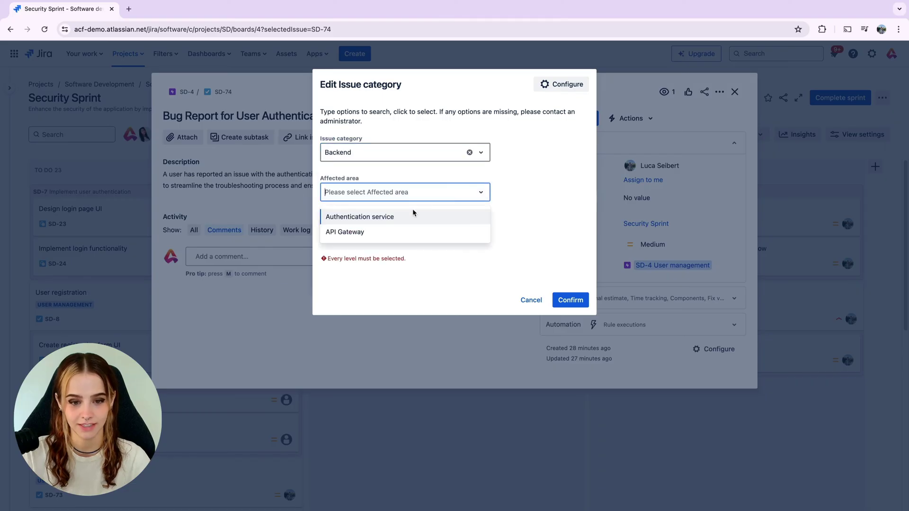
click(412, 213)
click(410, 232)
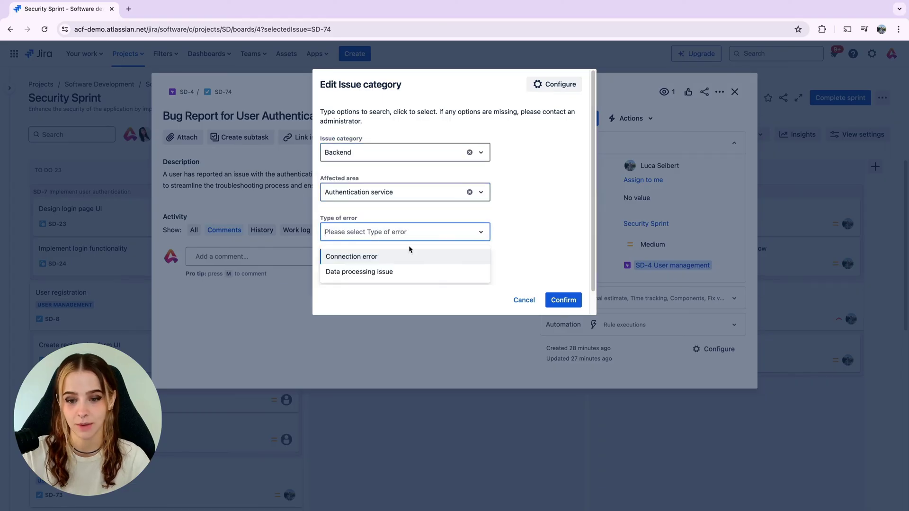
click(407, 272)
click(566, 302)
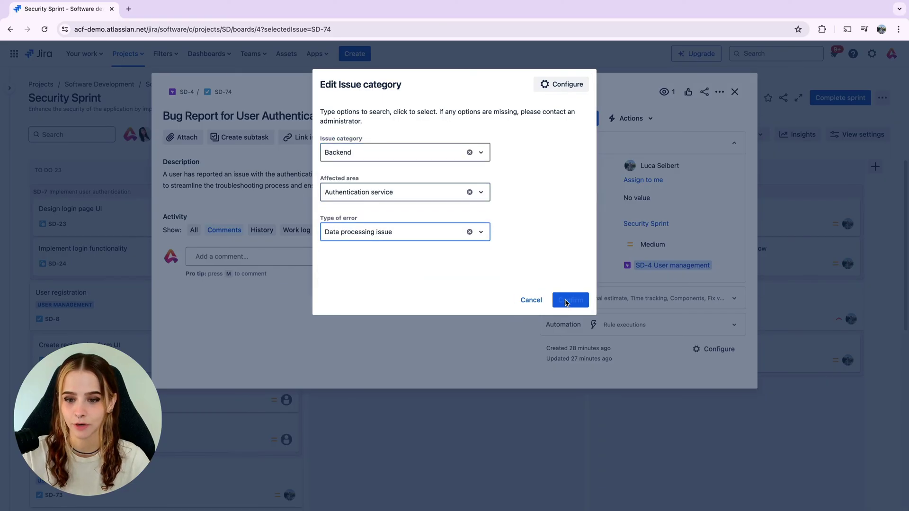